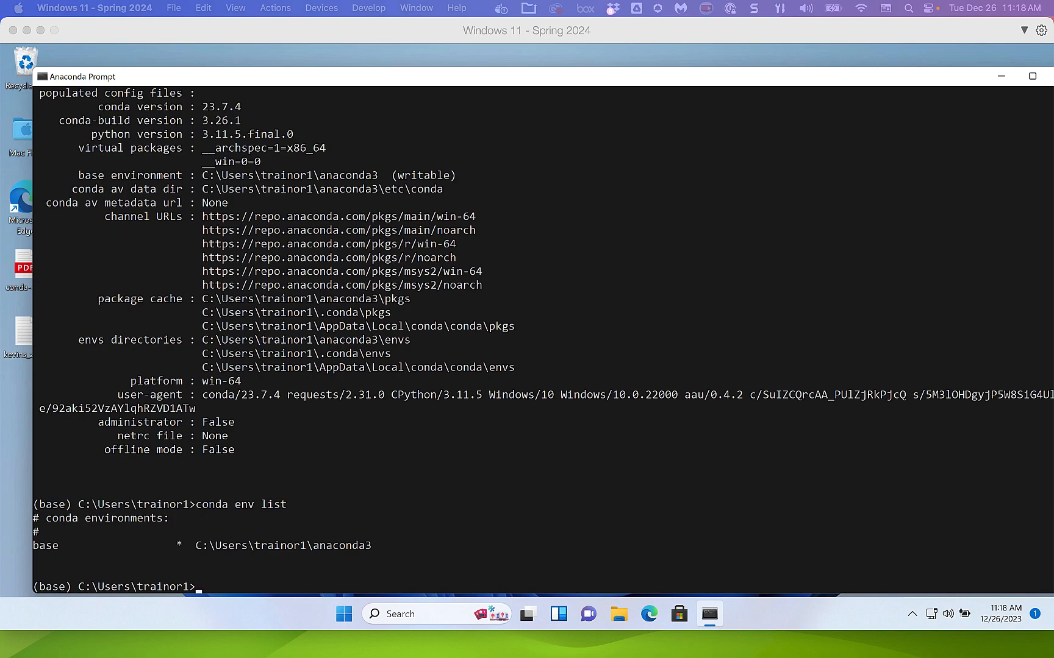
- Consult the IS430 instructions PDF on updating Anaconda, put it away and reposition the Anaconda Prompt window
drag(1053, 86, 473, 57)
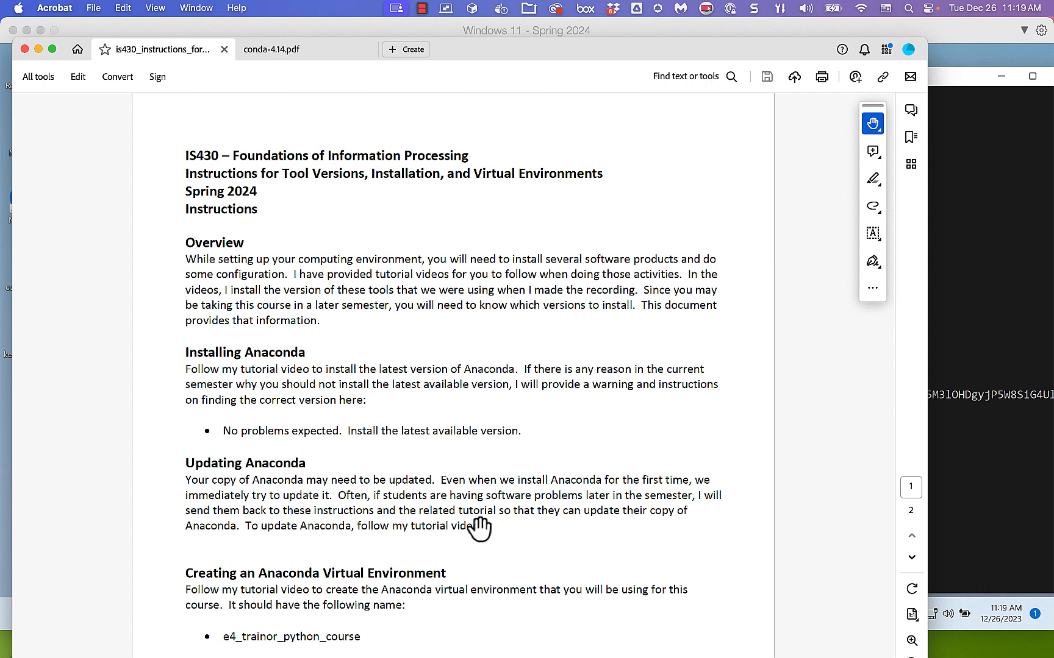
double_click(641, 46)
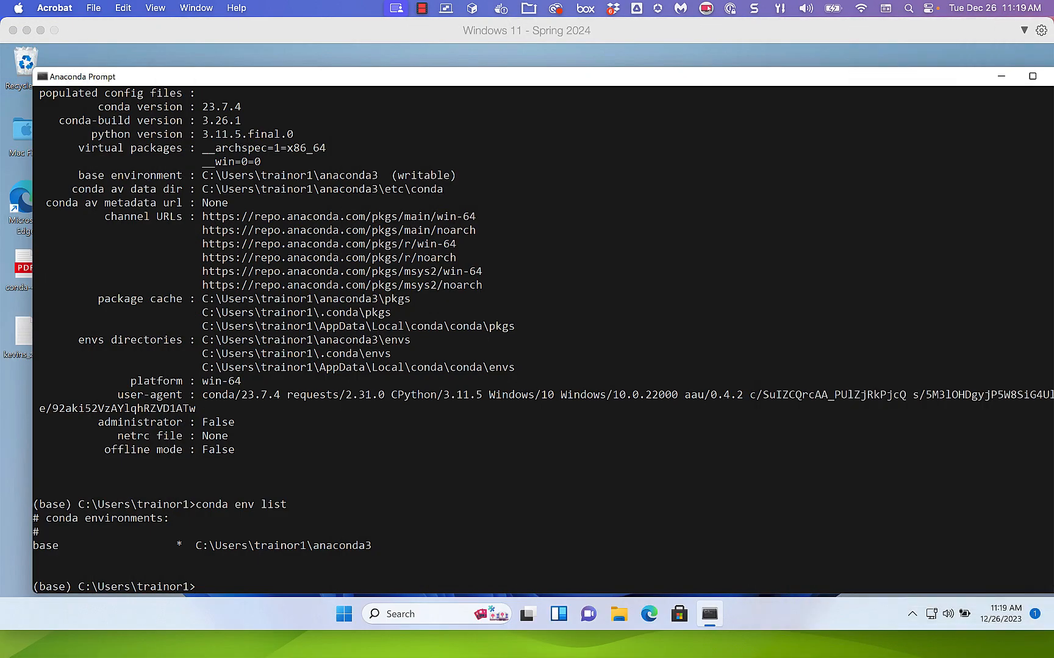
click(543, 77)
drag(542, 78, 515, 60)
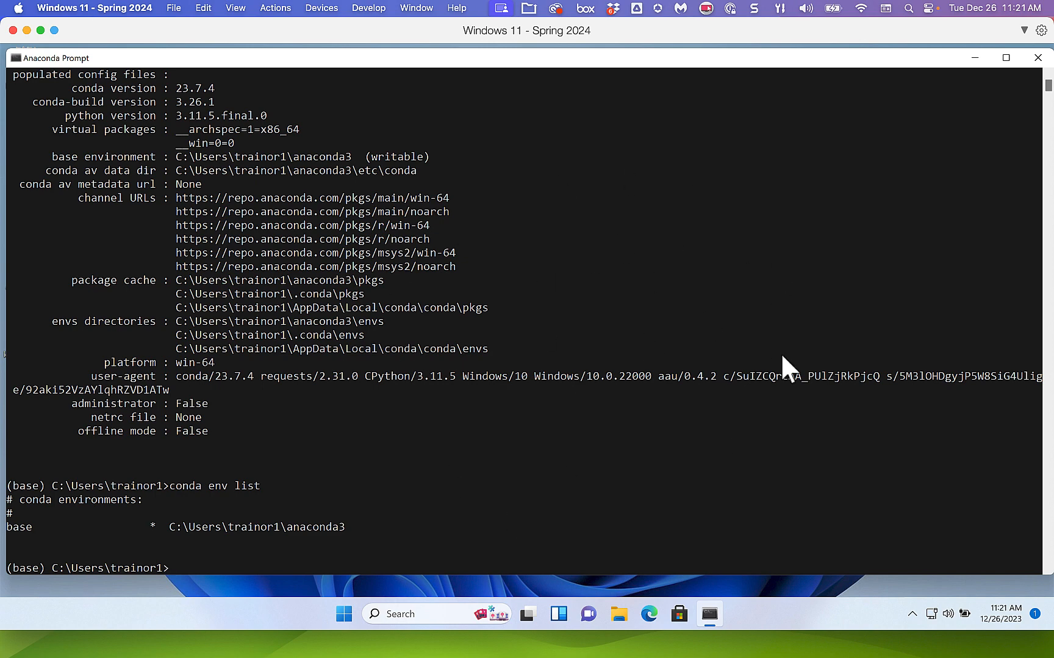
- Exit the current Anaconda Prompt session and open a fresh Anaconda Prompt window
click(184, 570)
text(ex)
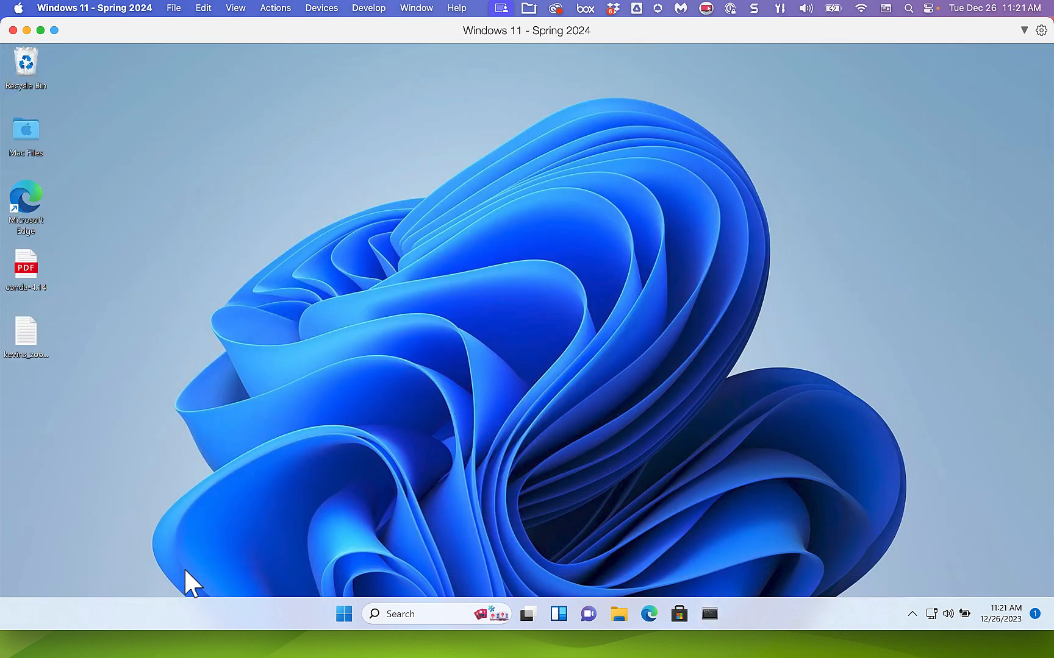
click(709, 613)
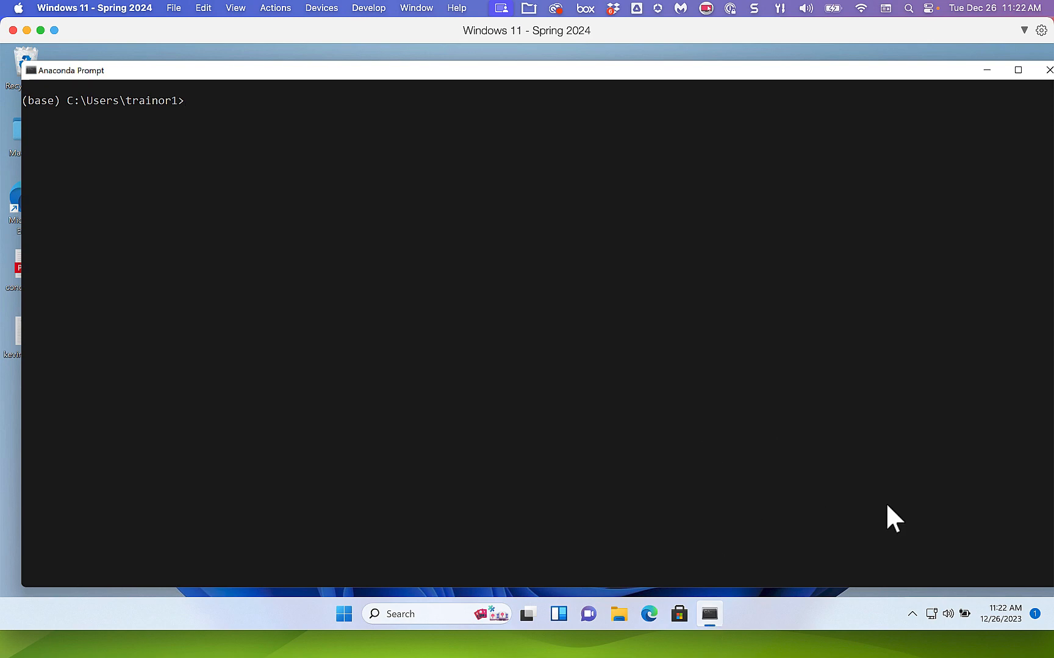
- Run conda info in the base environment, consulting the Conda cheatsheet PDF before executing the command
text(conda info)
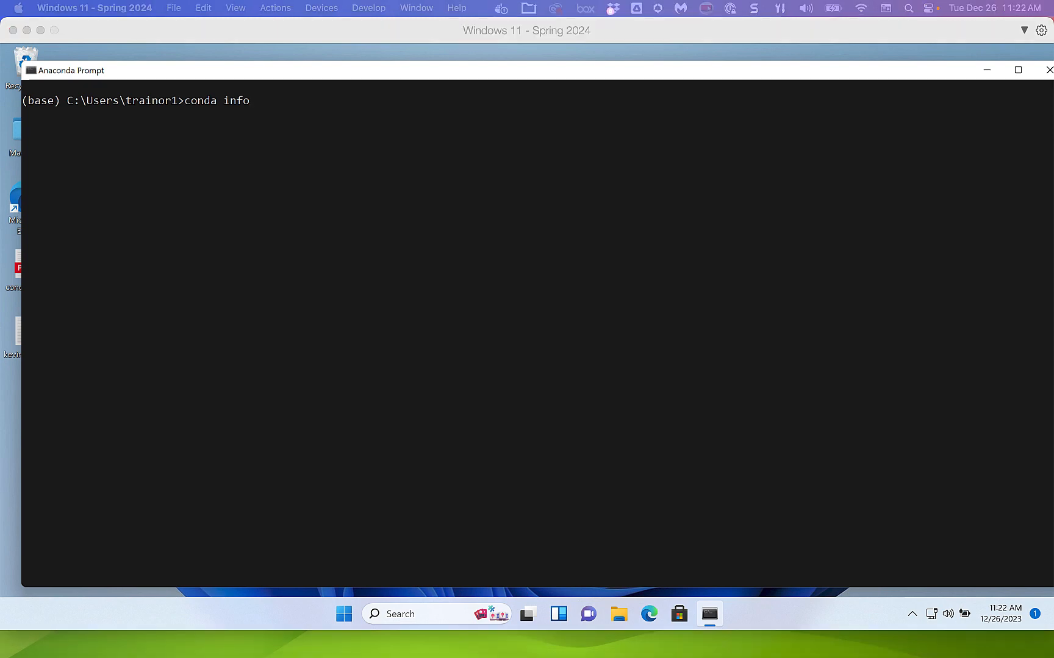
drag(1053, 7, 494, 35)
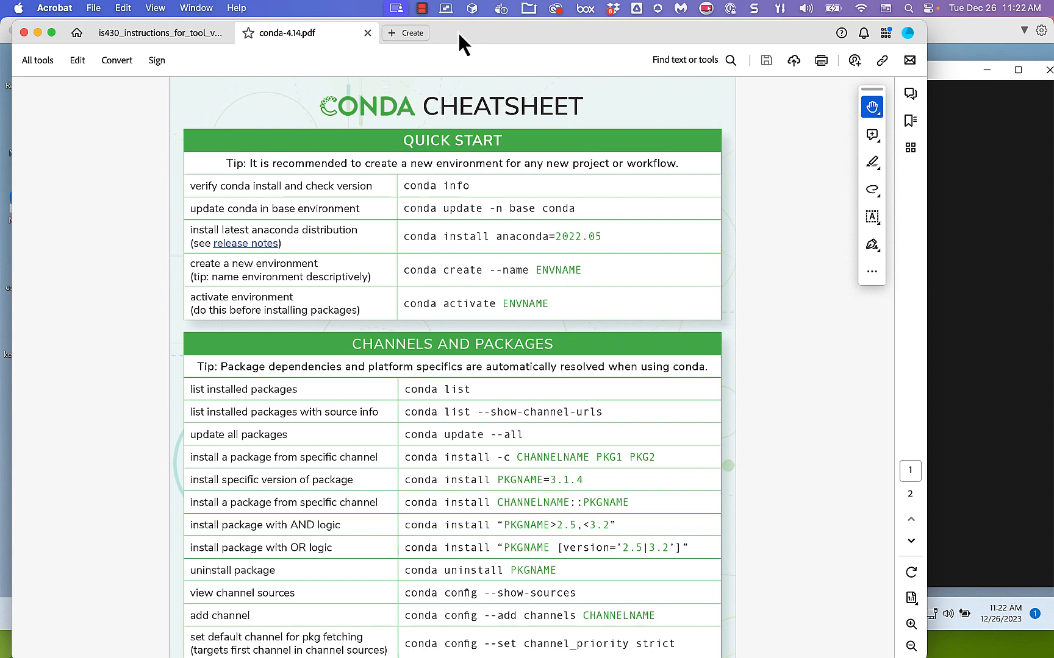
drag(458, 32, 1053, 81)
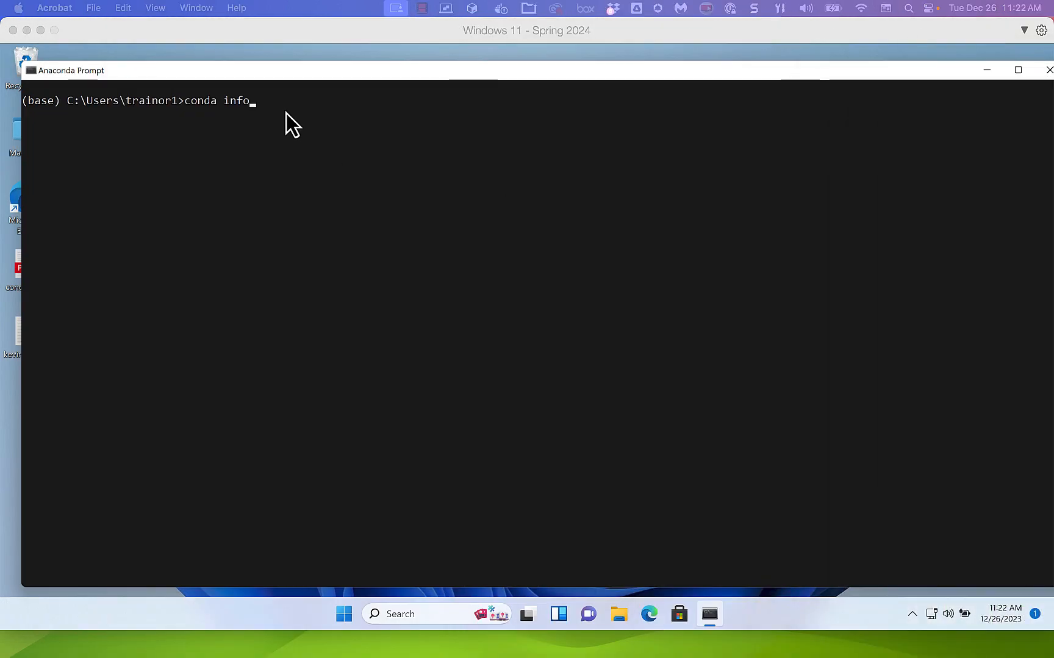
click(272, 106)
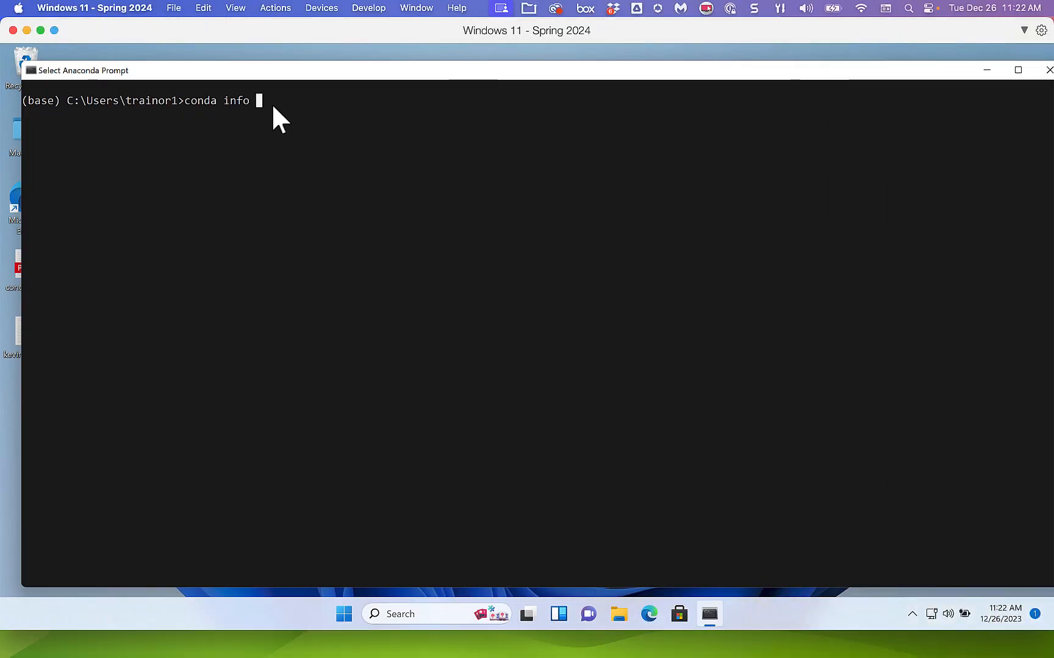
key(Escape)
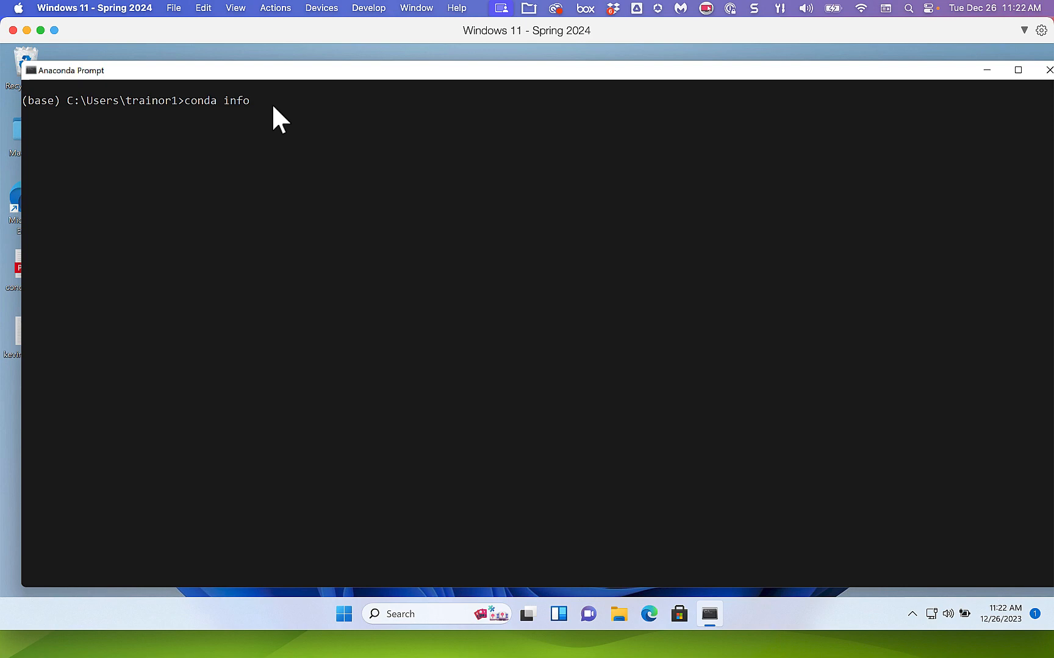
key(Return)
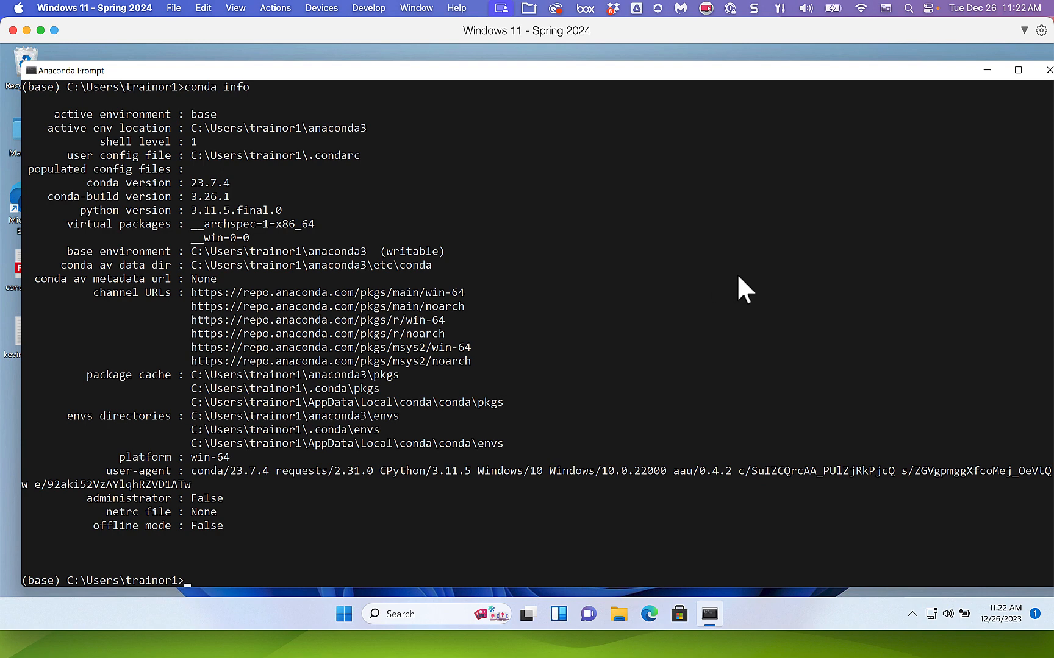
- Start updating all packages in the base environment with conda update --all
text(conda up)
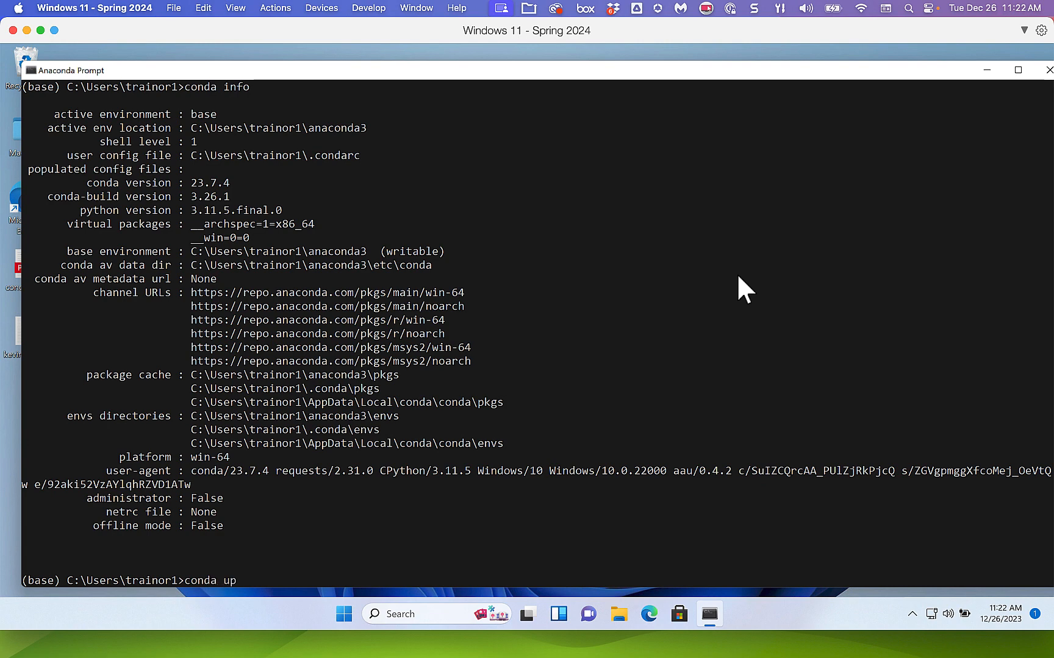
text(date --all)
key(Return)
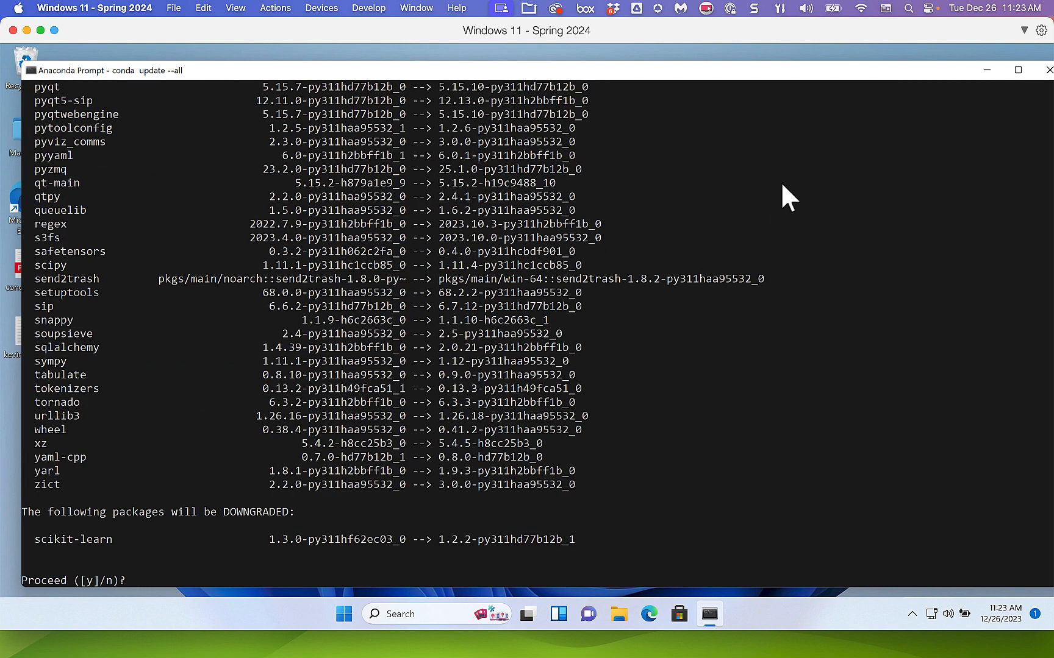
- Review the list of proposed package changes and accept the update with y
scroll(502, 317, up, 20)
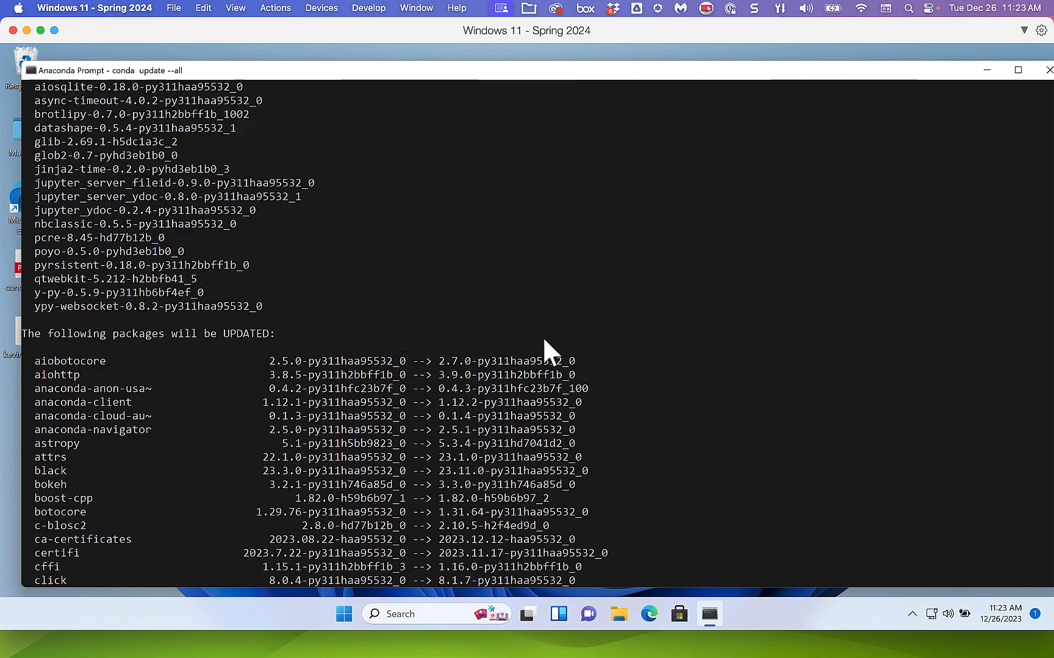
scroll(543, 338, down, 17)
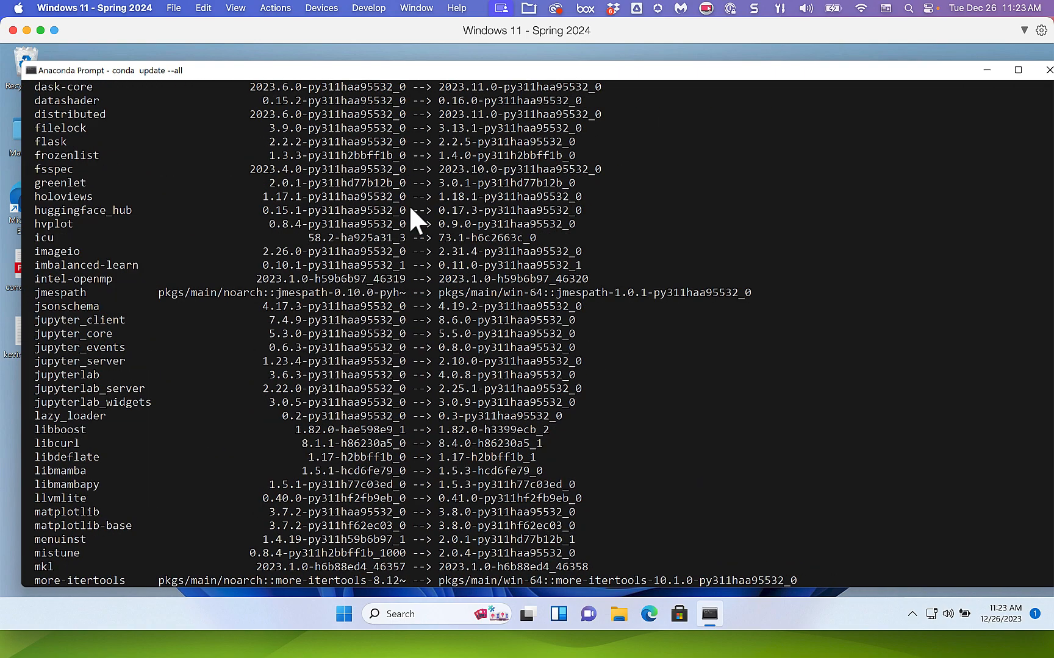
scroll(451, 457, down, 15)
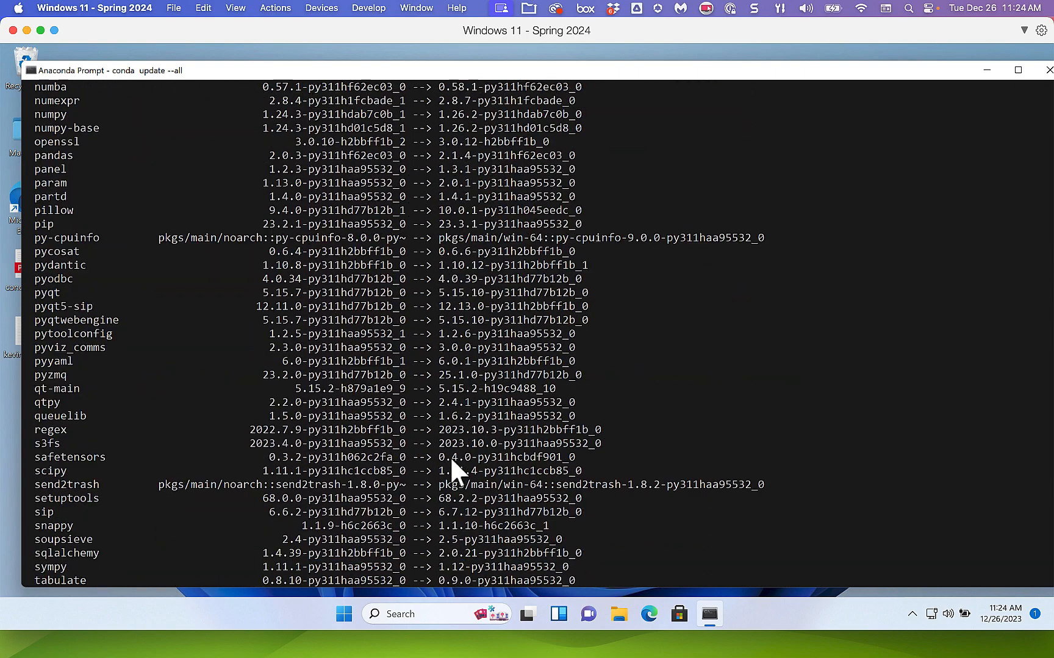
scroll(450, 456, down, 8)
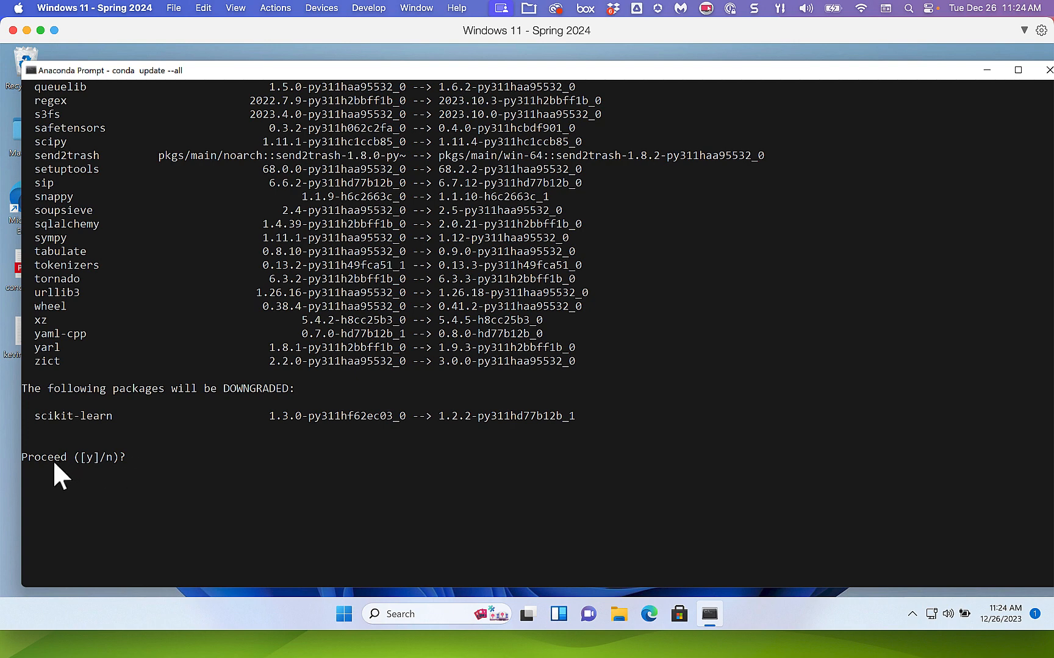
click(135, 461)
text(y)
key(Return)
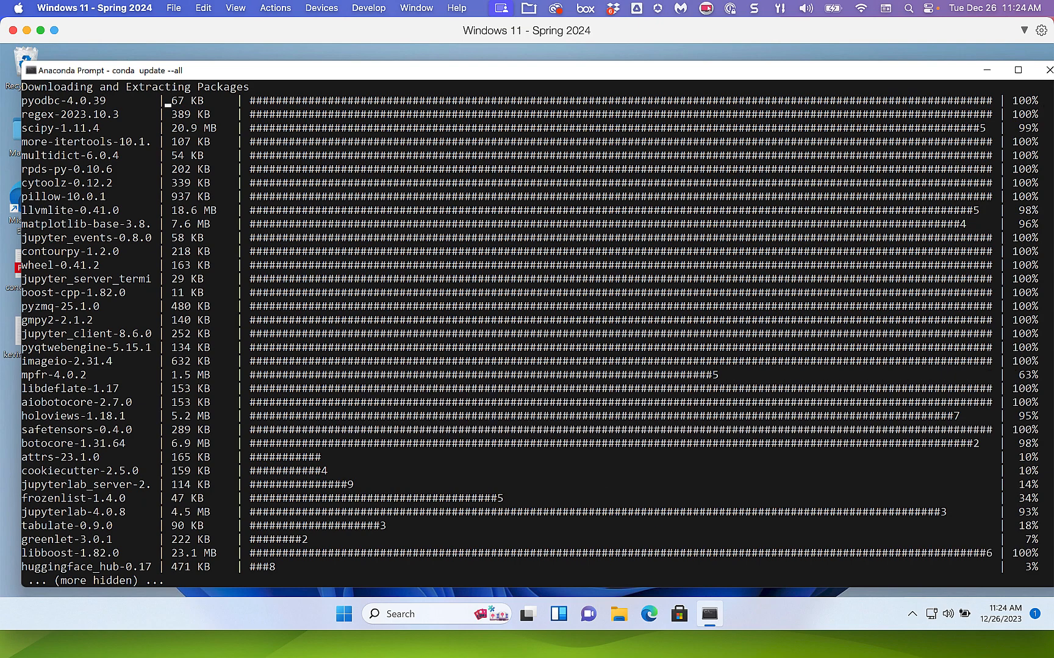
key(F11)
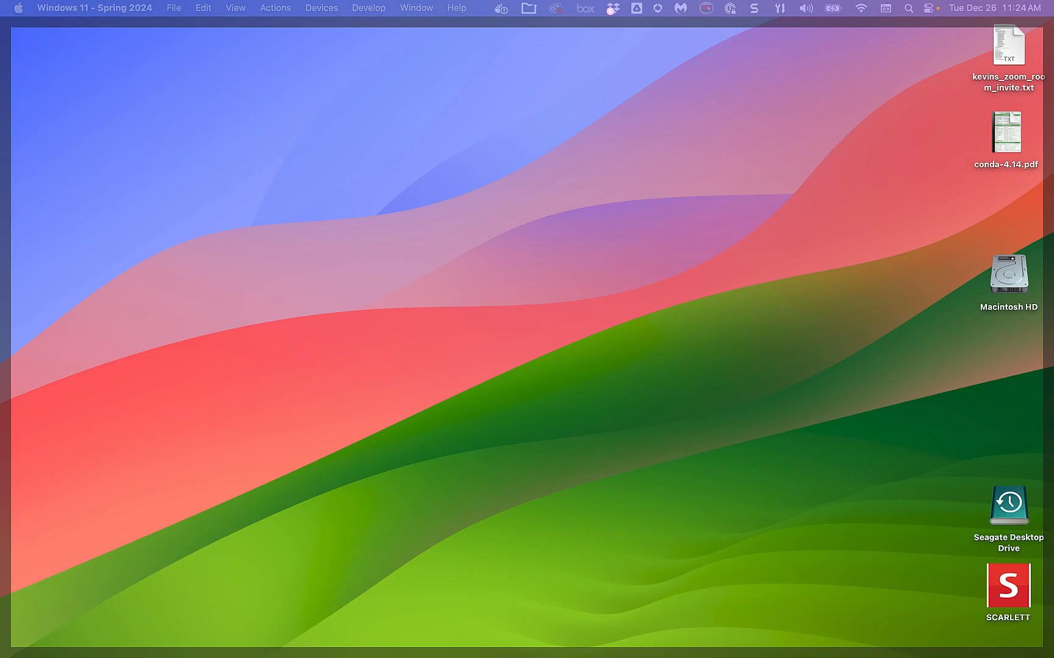
key(F11)
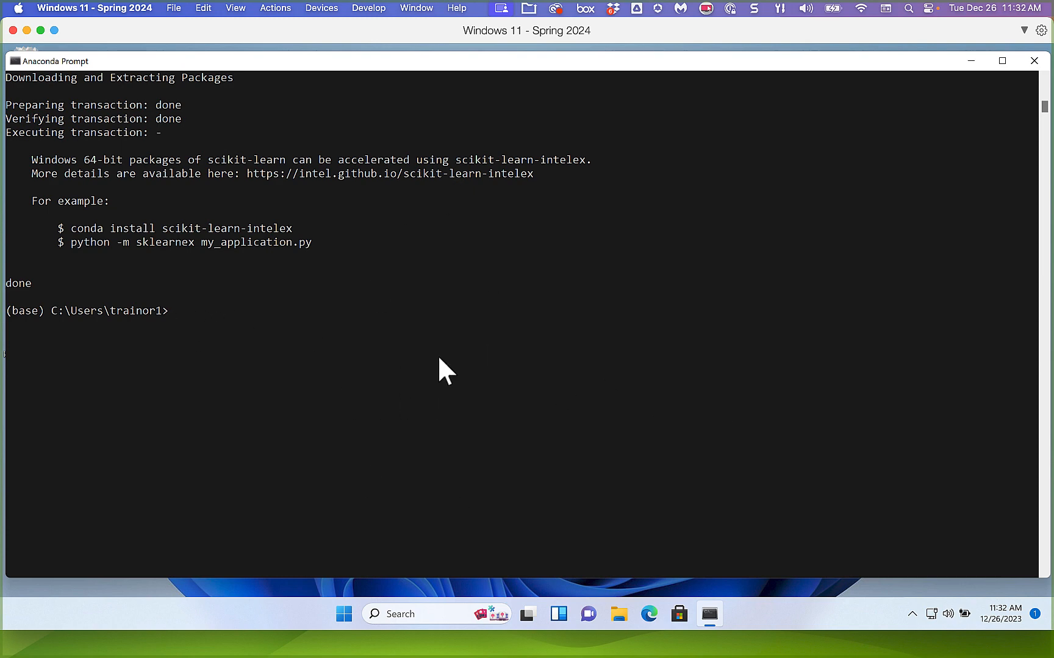
- Clear the console with cls and run conda info to check the installation after the update
text(cls)
key(Return)
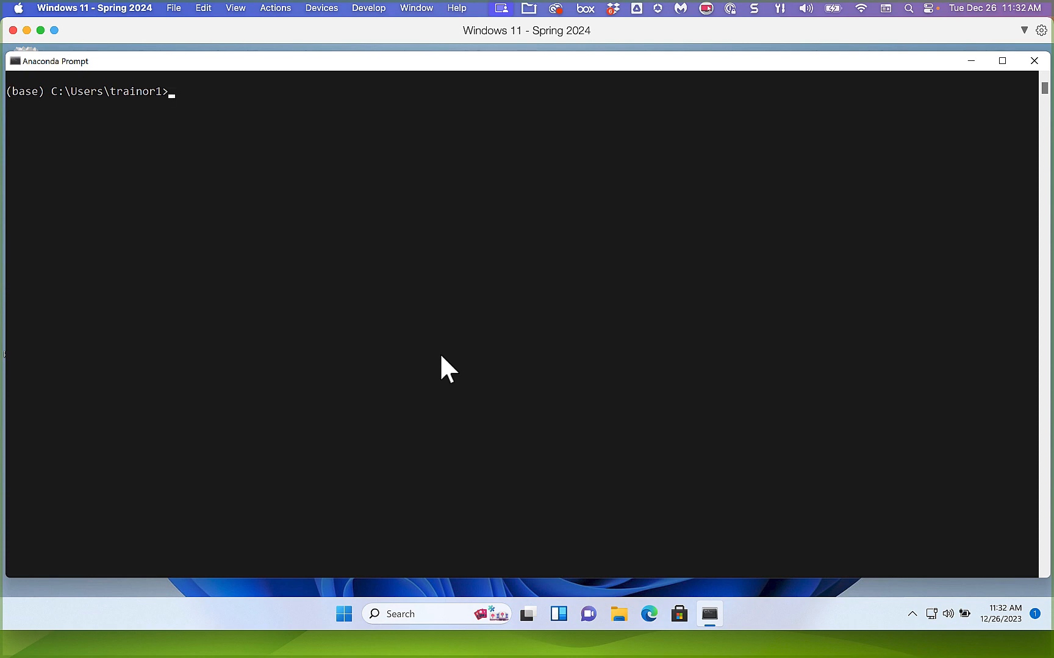
text(conda info)
key(Return)
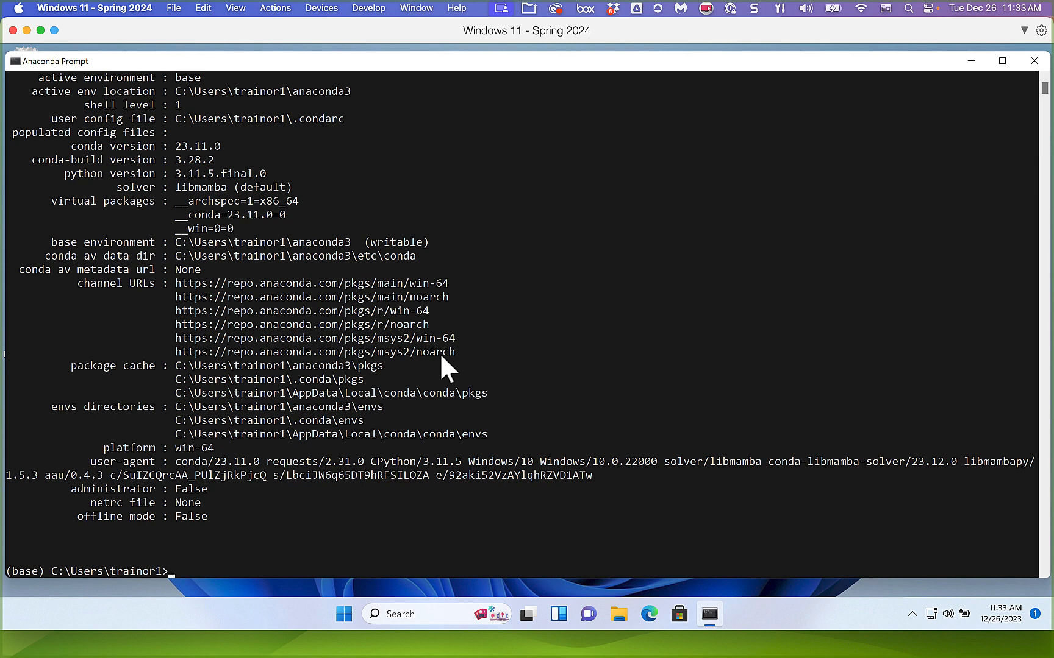
- List the existing conda environments with conda env list
text(conda env list)
key(Return)
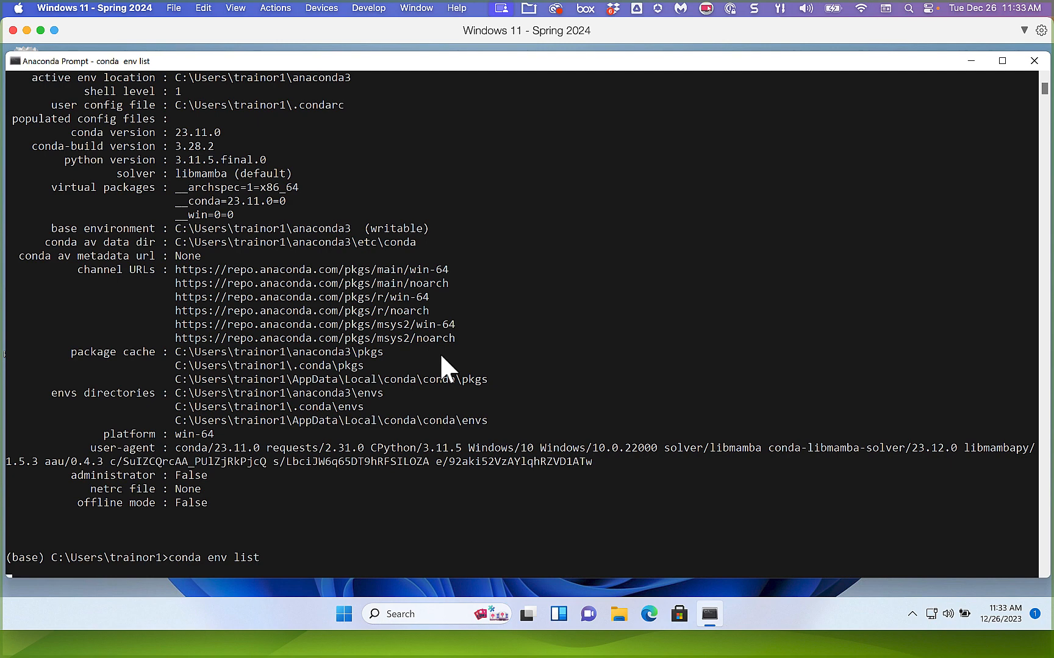